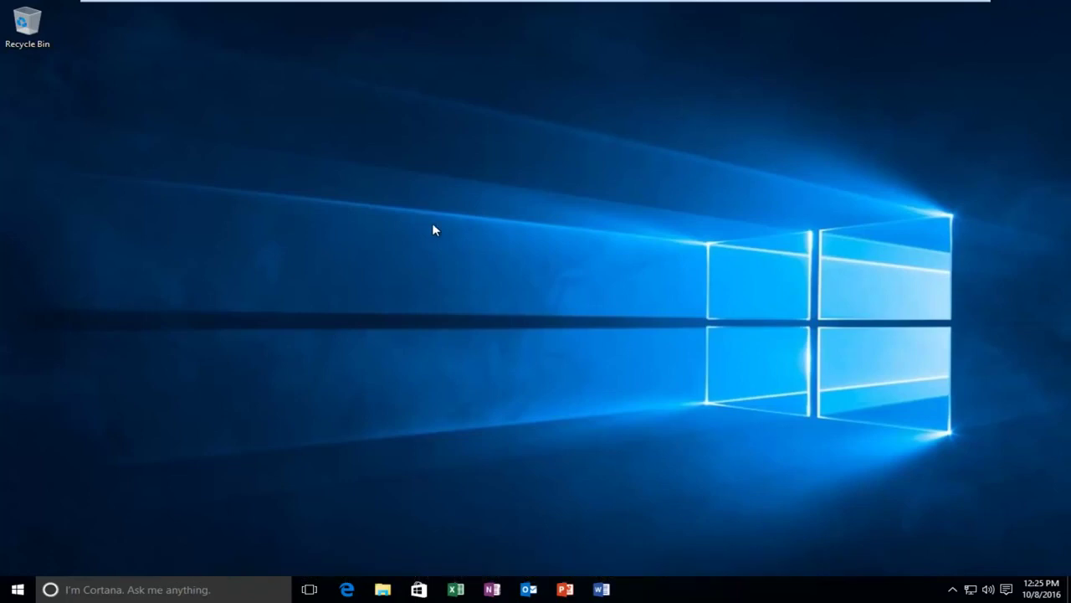
Search the system for "display settings", open the Display settings page, and move its window toward the middle of the desktop
{"action": "left_click", "coordinate": [17, 588]}
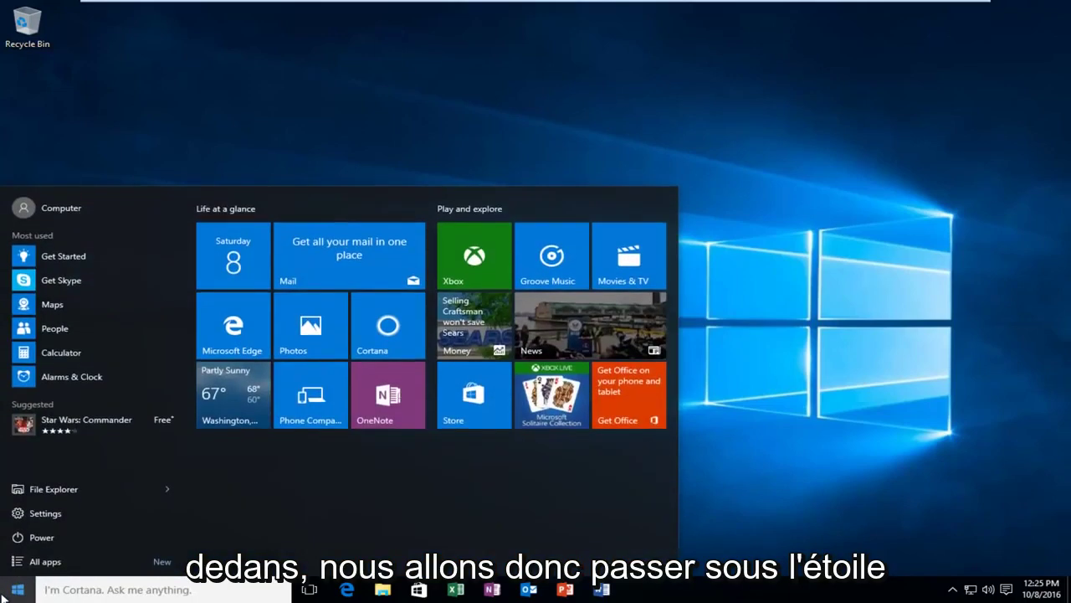
{"action": "type", "text": "display "}
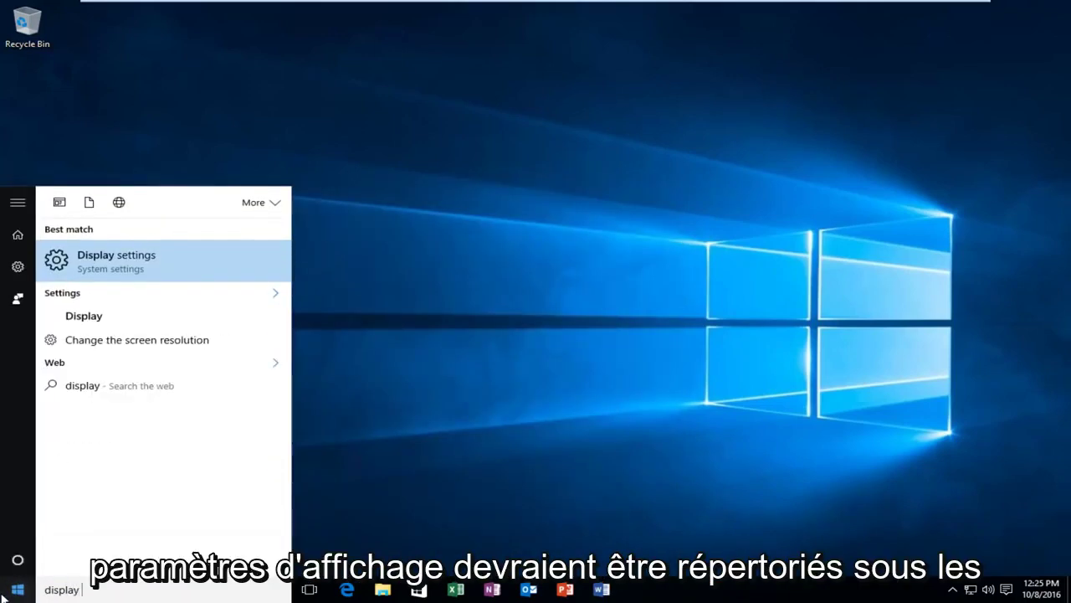
{"action": "type", "text": "settings"}
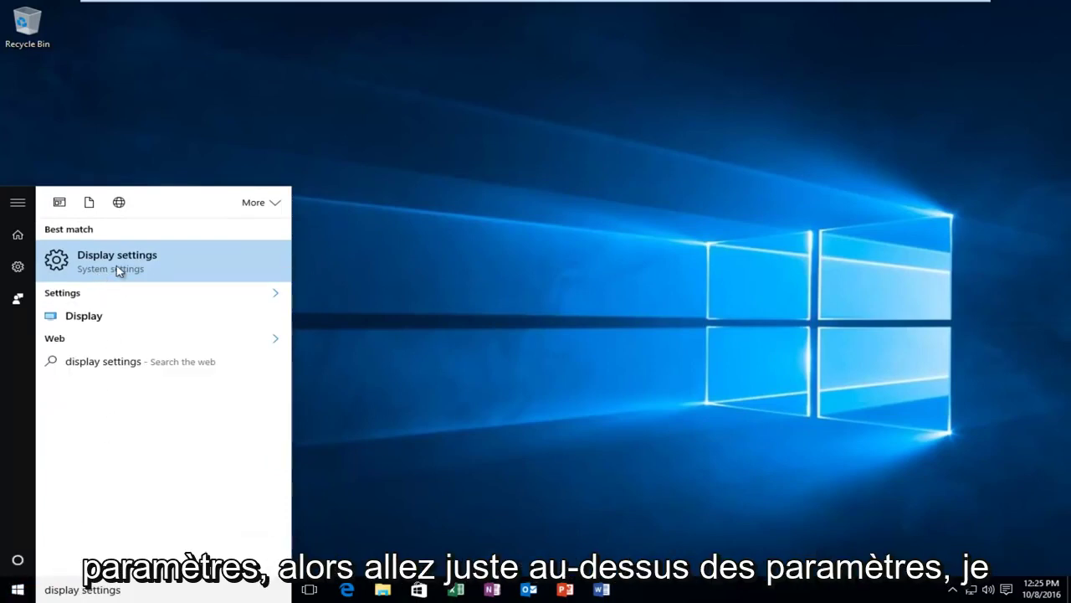
{"action": "left_click", "coordinate": [118, 271]}
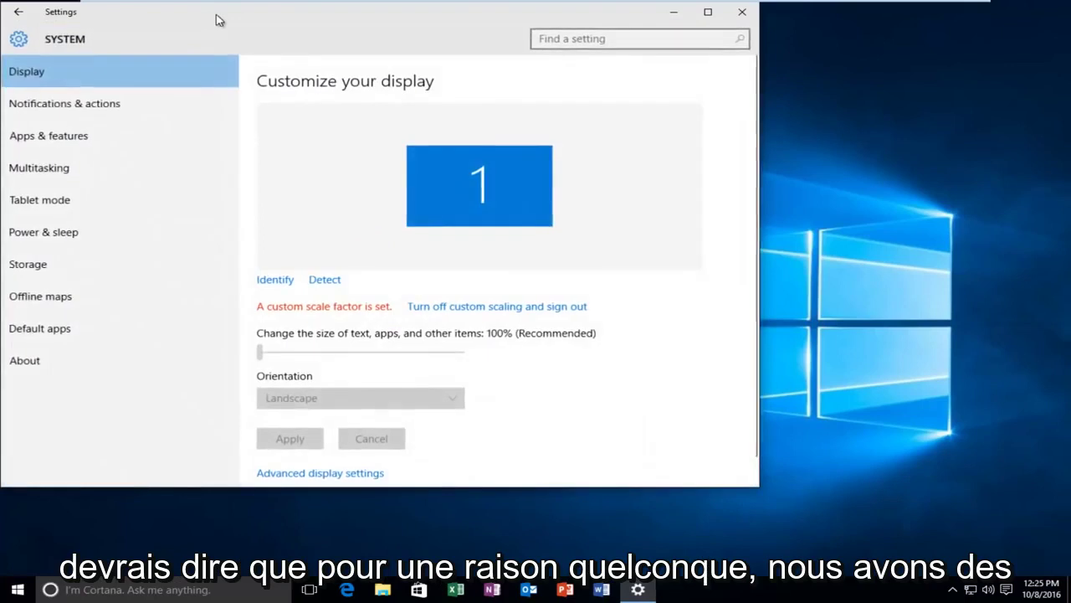
{"action": "left_click_drag", "start_coordinate": [216, 19], "coordinate": [354, 29]}
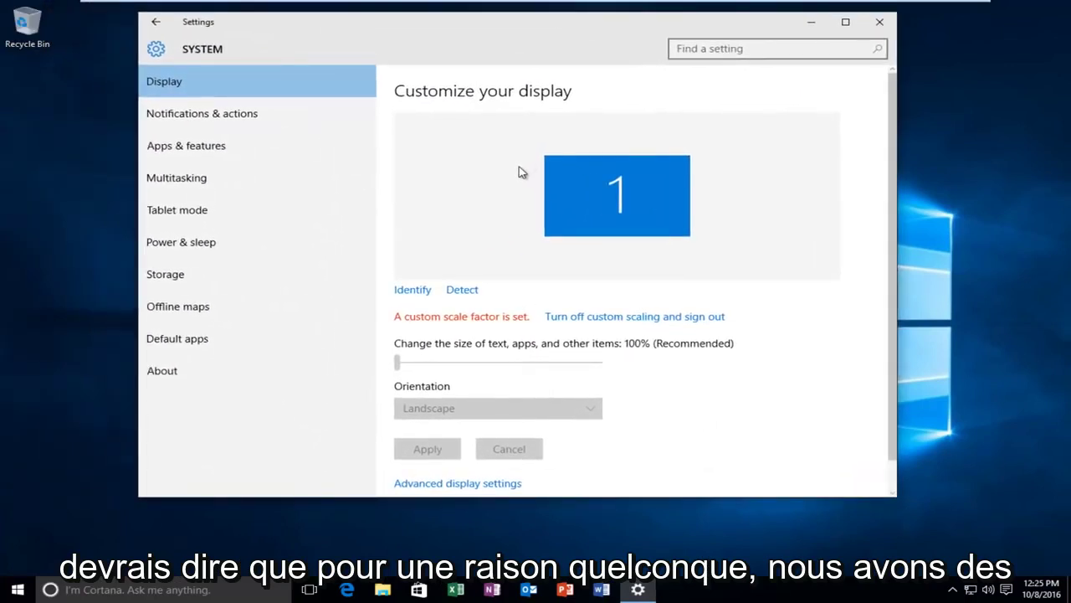
Go to the advanced display settings and look through the available screen resolutions without choosing a different one
{"action": "scroll", "coordinate": [599, 303], "scroll_direction": "down", "scroll_amount": 1}
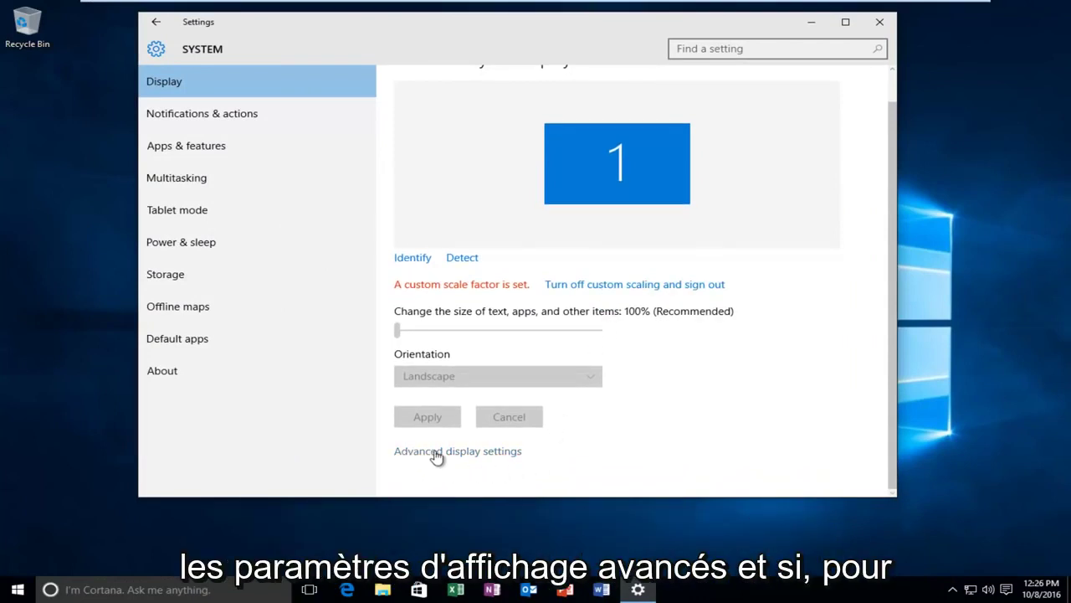
{"action": "left_click", "coordinate": [463, 454]}
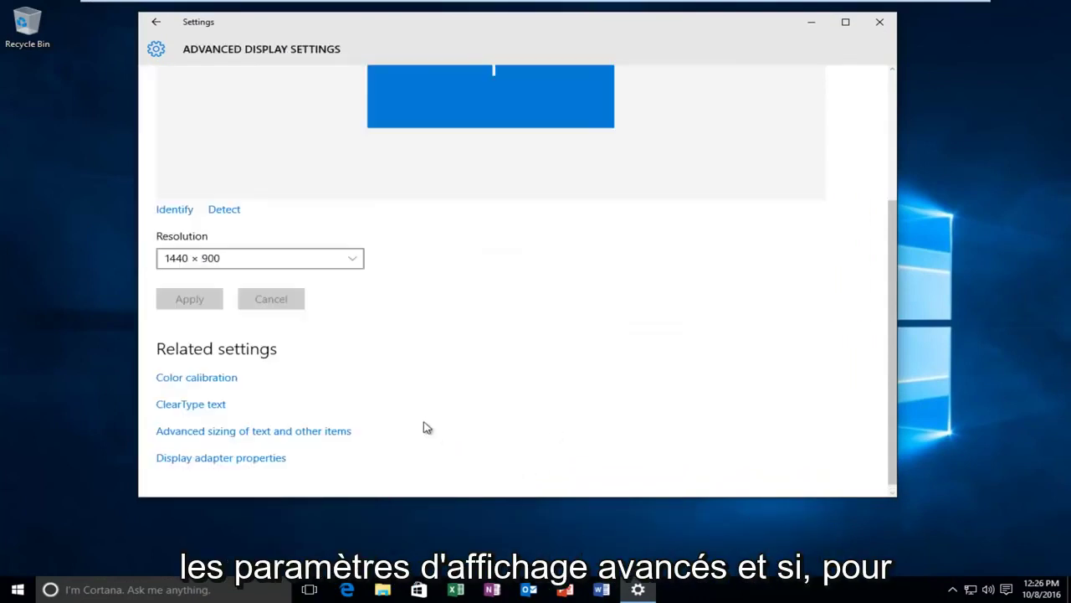
{"action": "left_click", "coordinate": [332, 267]}
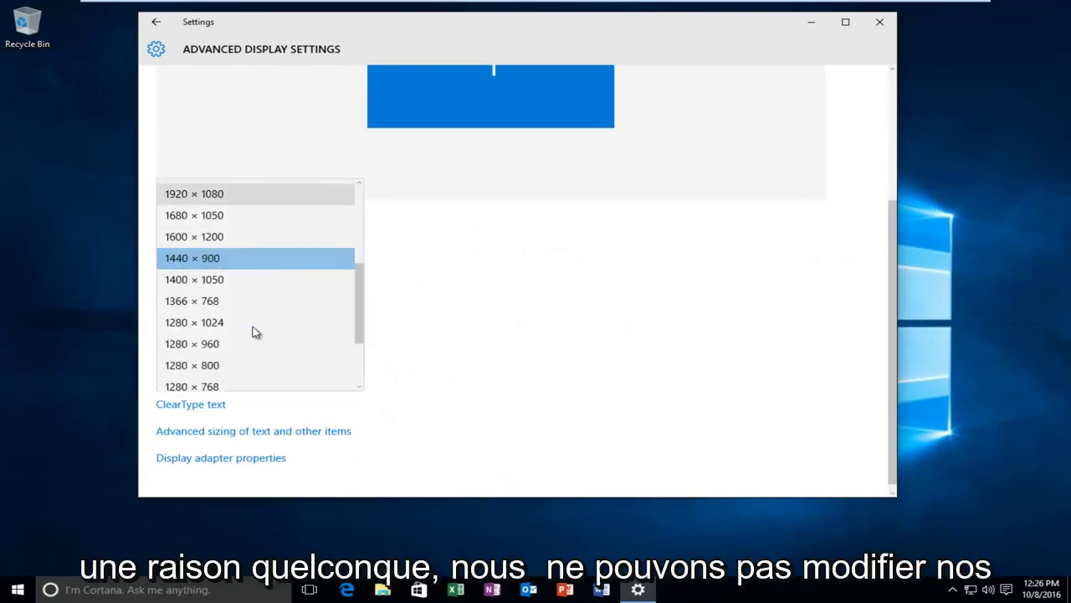
{"action": "left_click", "coordinate": [546, 287]}
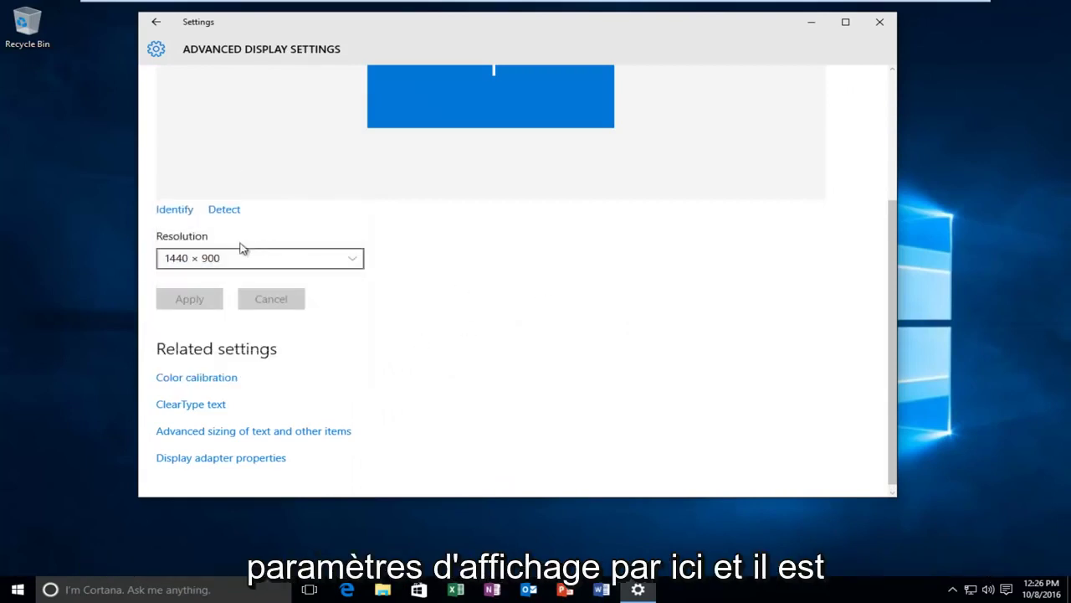
Open the display adapter properties and move the dialog toward the middle of the screen
{"action": "scroll", "coordinate": [510, 305], "scroll_direction": "down", "scroll_amount": 1}
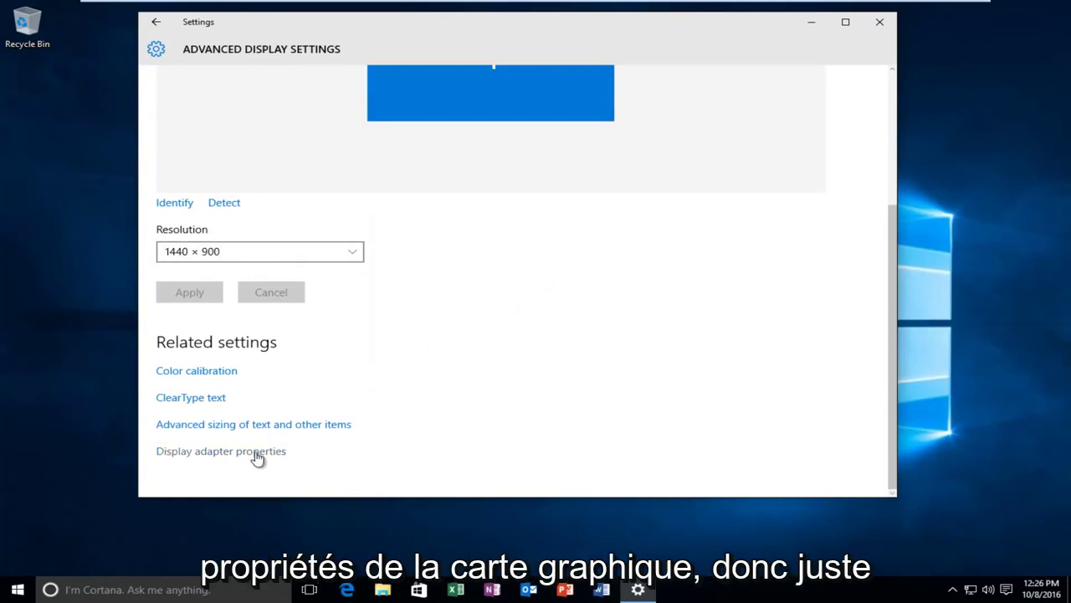
{"action": "left_click", "coordinate": [207, 456]}
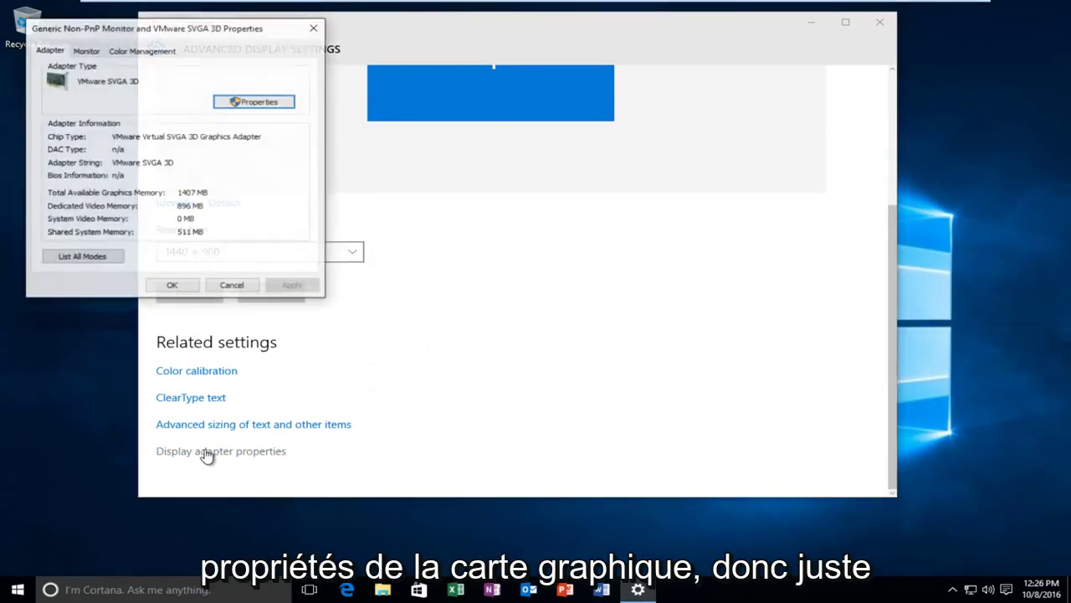
{"action": "left_click_drag", "start_coordinate": [171, 31], "coordinate": [476, 115]}
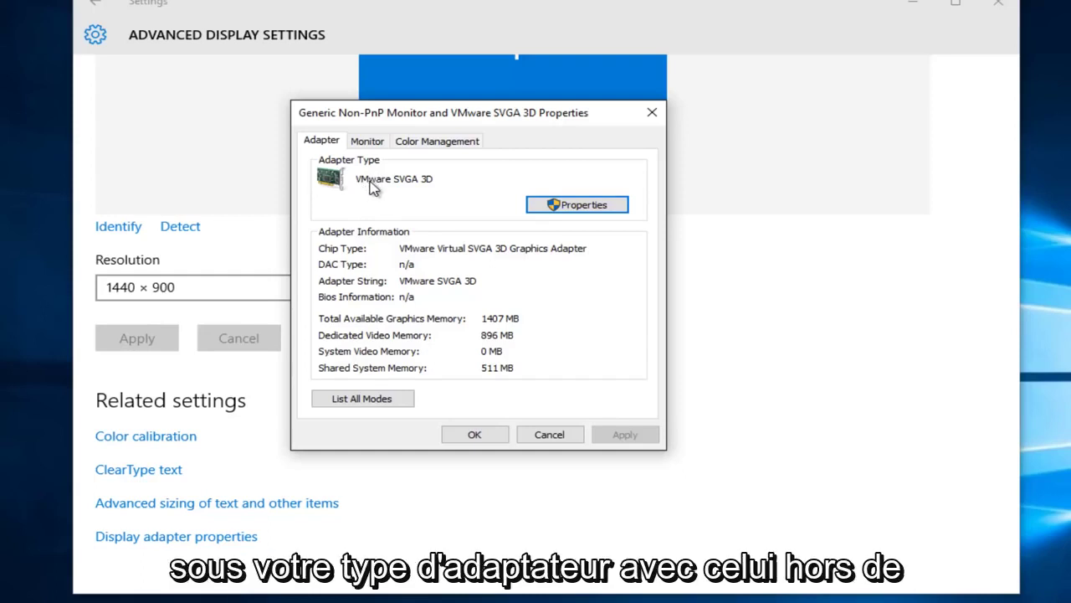
Open the VMware SVGA 3D adapter's device properties and update its driver by searching automatically for updated driver software
{"action": "left_click", "coordinate": [569, 213]}
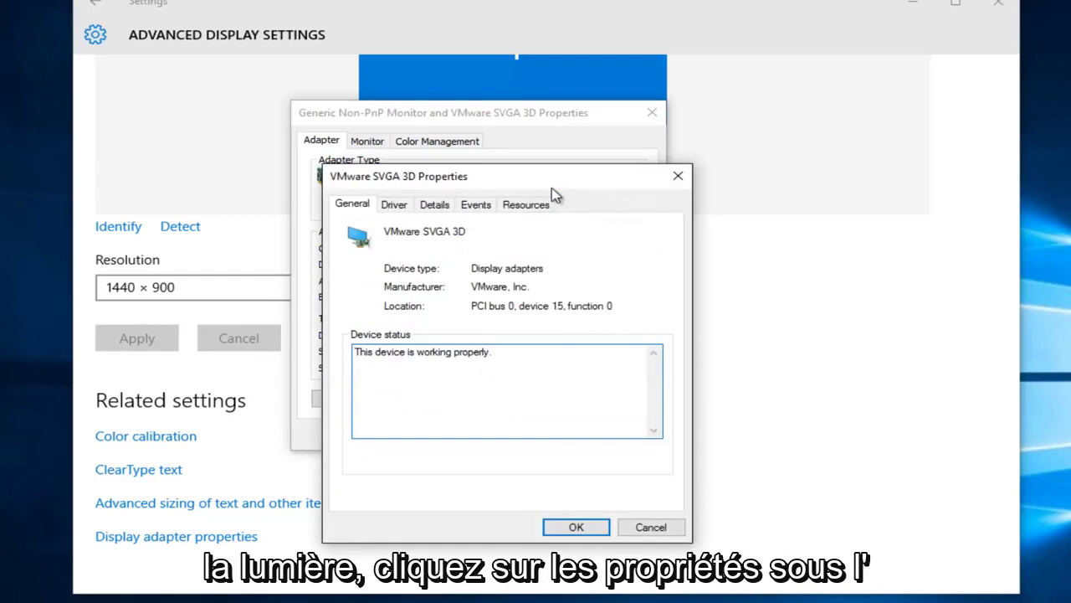
{"action": "left_click_drag", "start_coordinate": [536, 172], "coordinate": [534, 126]}
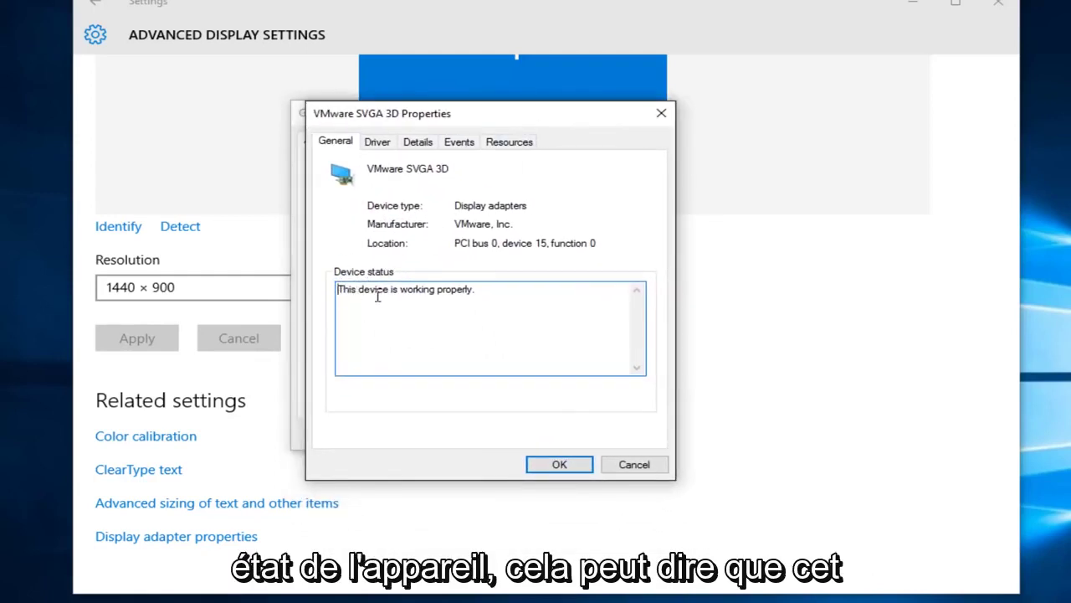
{"action": "left_click", "coordinate": [377, 144]}
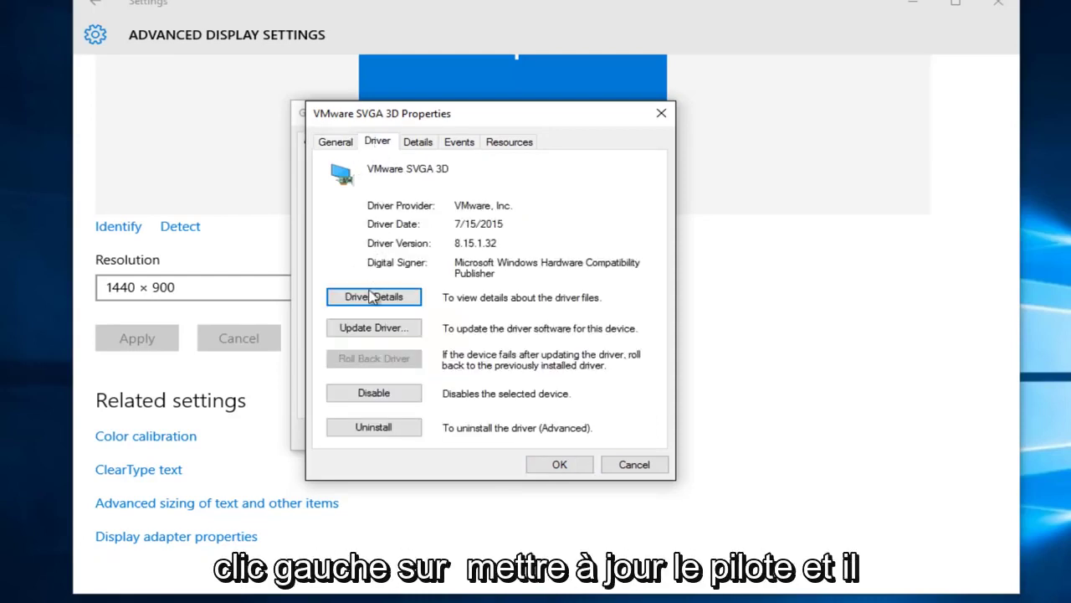
{"action": "left_click", "coordinate": [363, 332]}
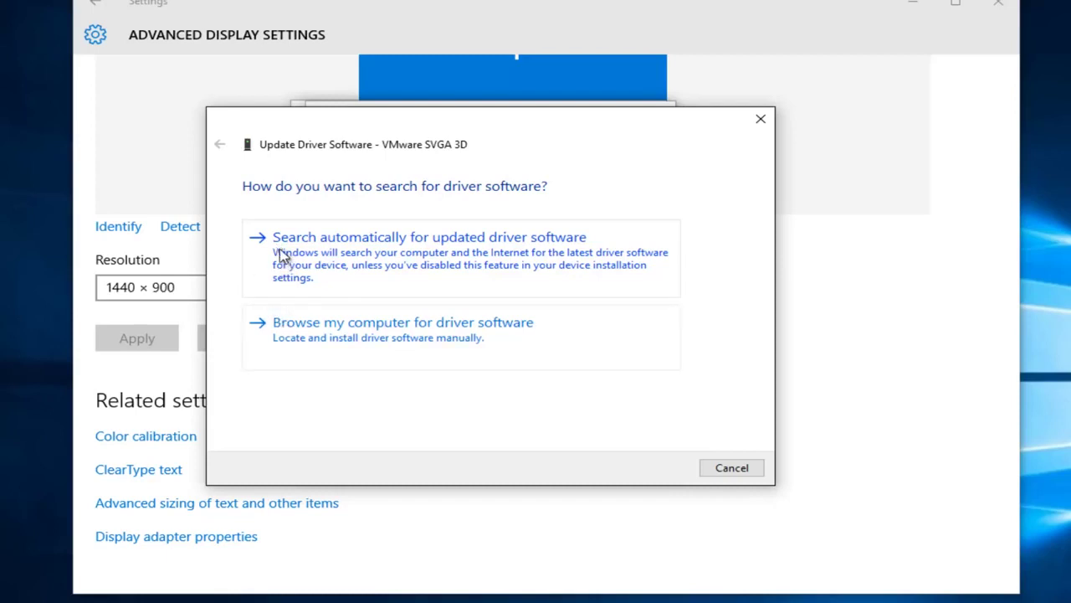
{"action": "left_click", "coordinate": [495, 247]}
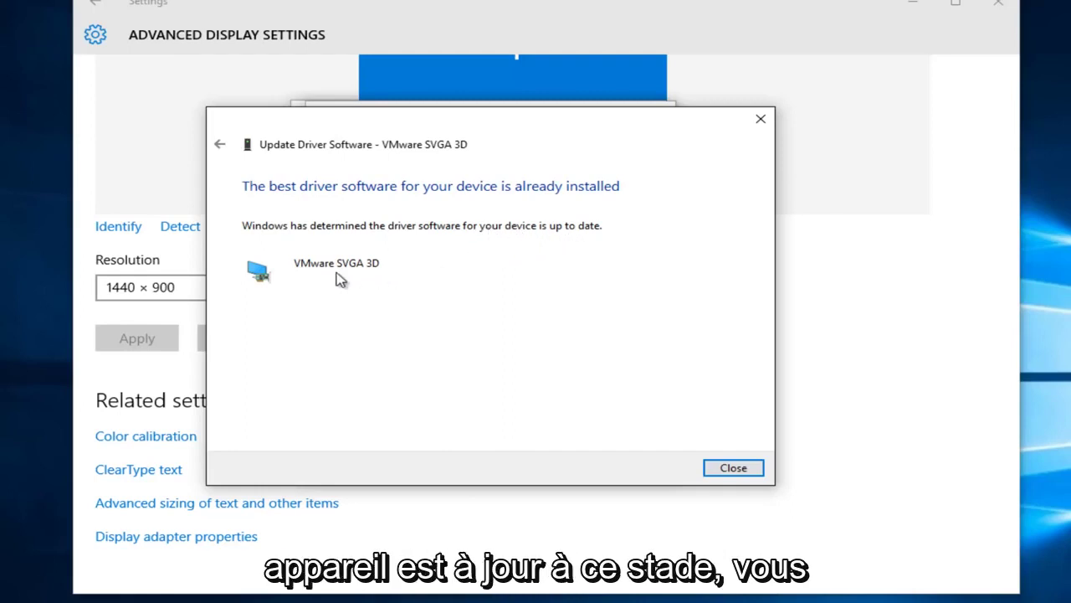
Close the driver update wizard and both adapter properties dialogs
{"action": "left_click", "coordinate": [733, 468]}
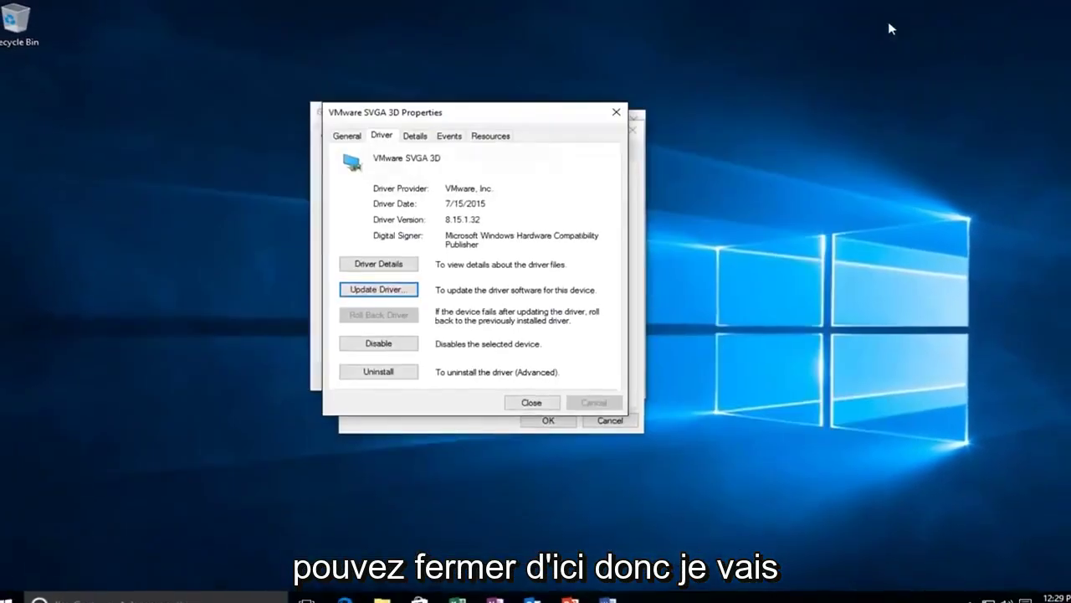
{"action": "left_click", "coordinate": [609, 111]}
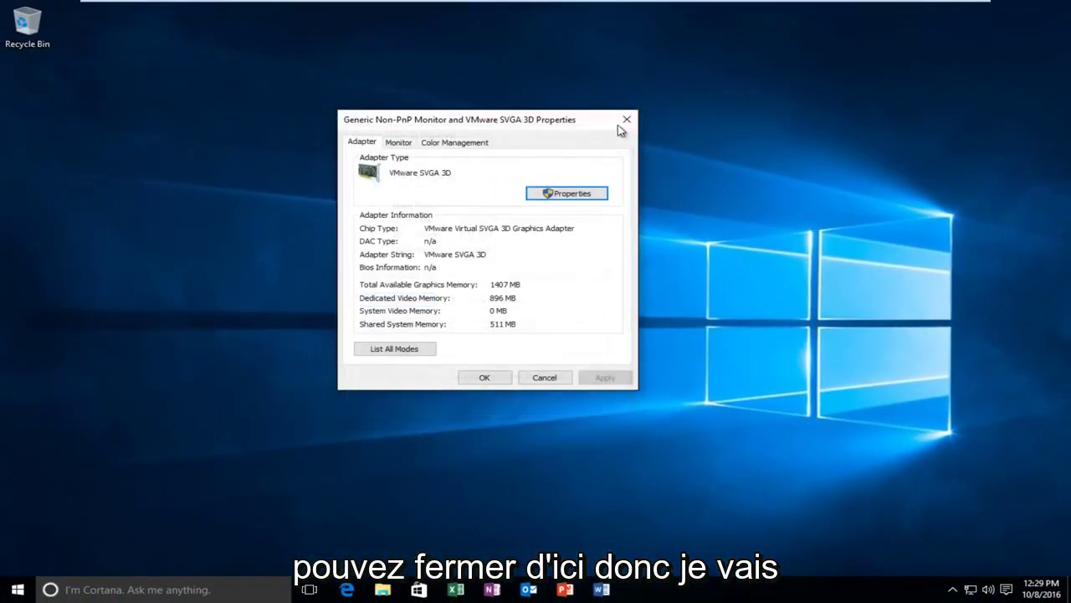
{"action": "left_click", "coordinate": [617, 123]}
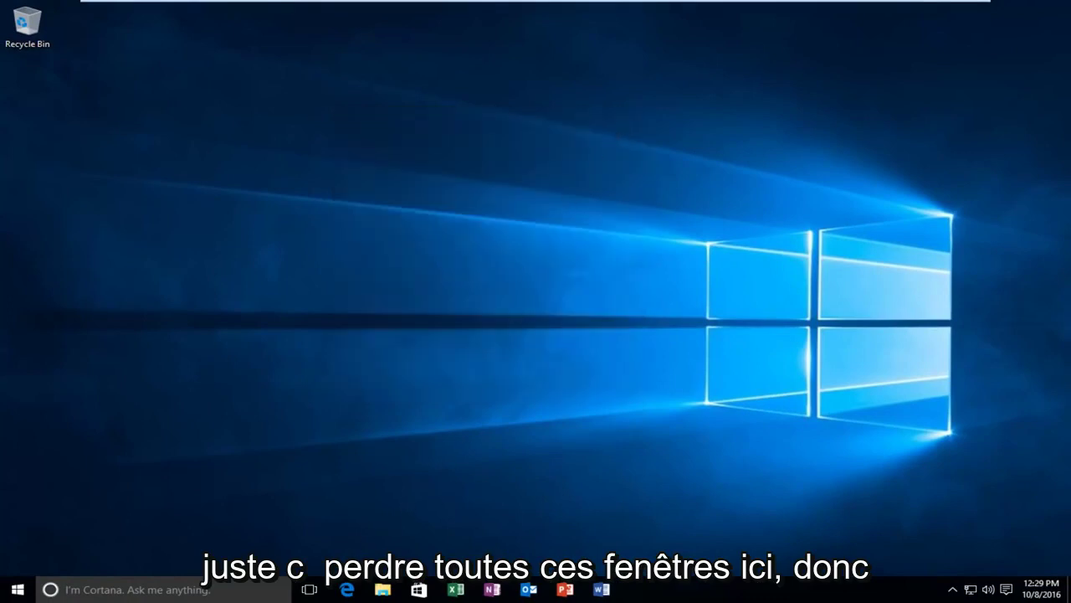
Switch to Microsoft Edge and search Google for "nvidia display driver"
{"action": "left_click", "coordinate": [347, 589]}
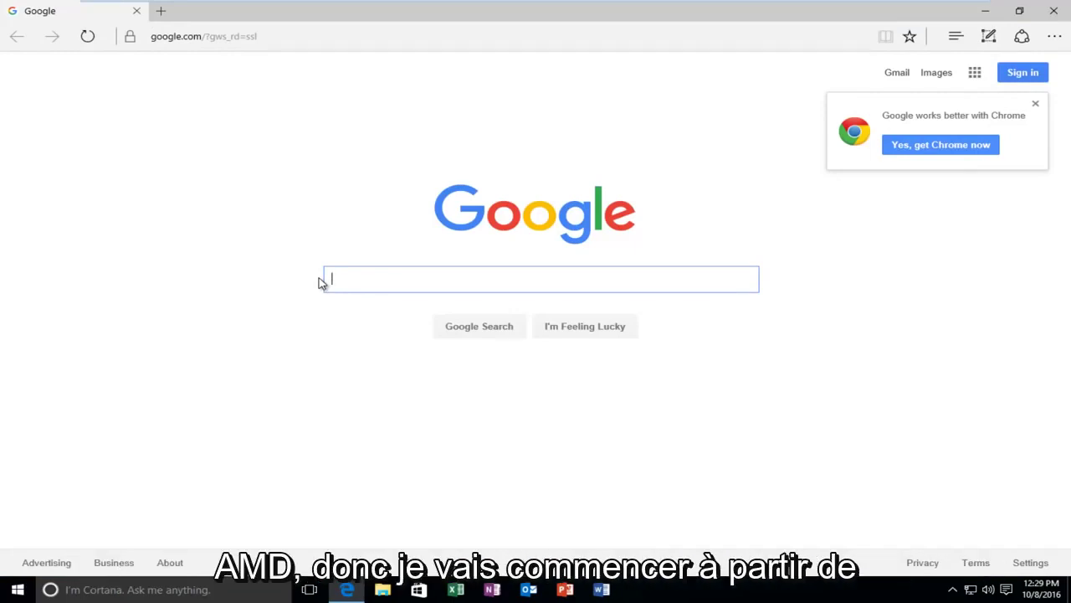
{"action": "type", "text": "nvida"}
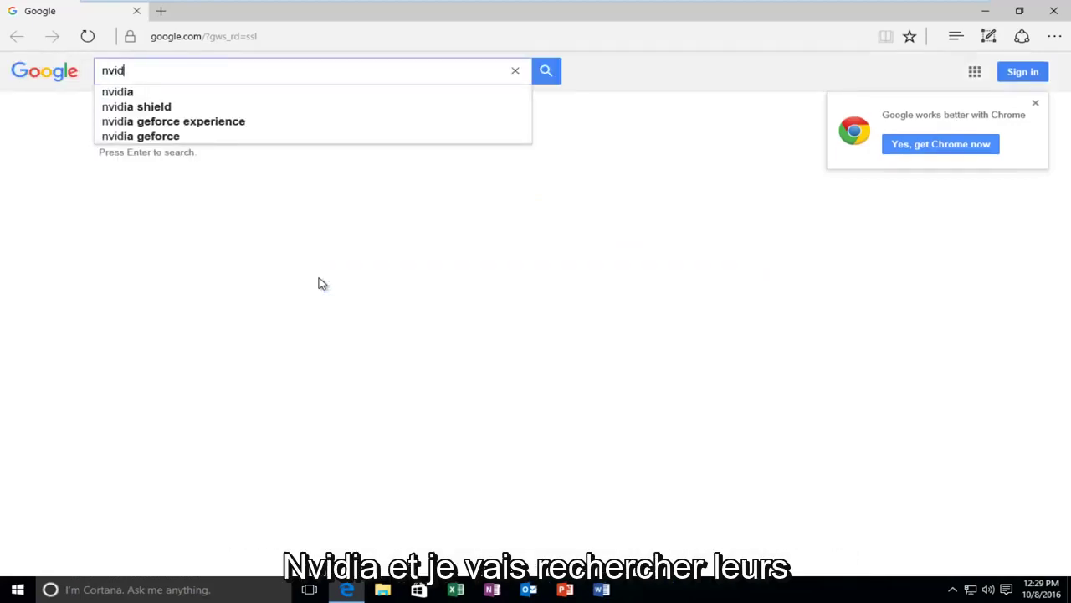
{"action": "key", "text": "BackSpace"}
{"action": "key", "text": "BackSpace"}
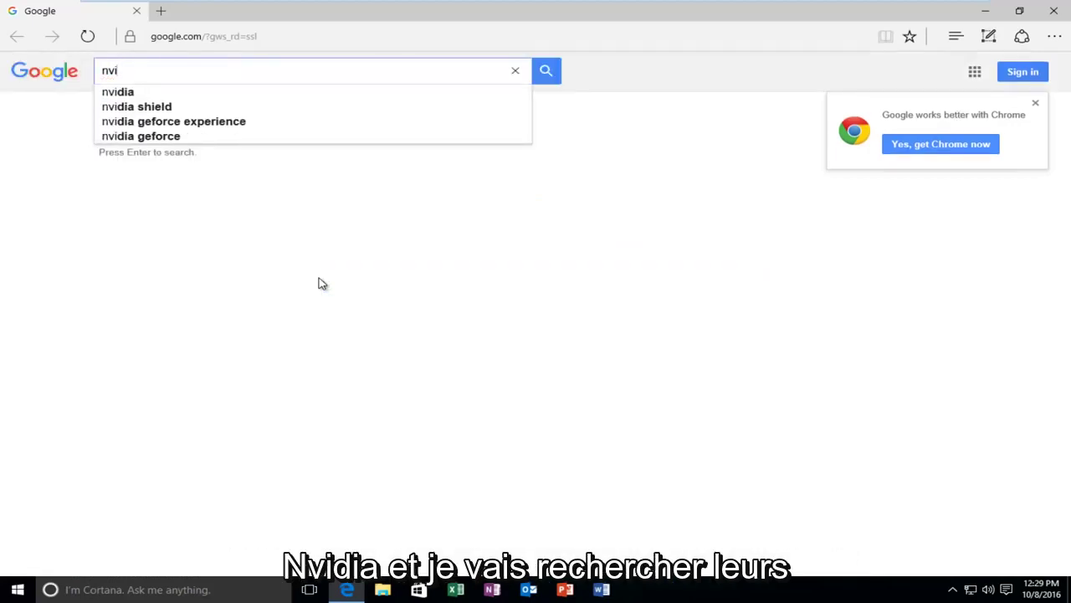
{"action": "type", "text": "dia display "}
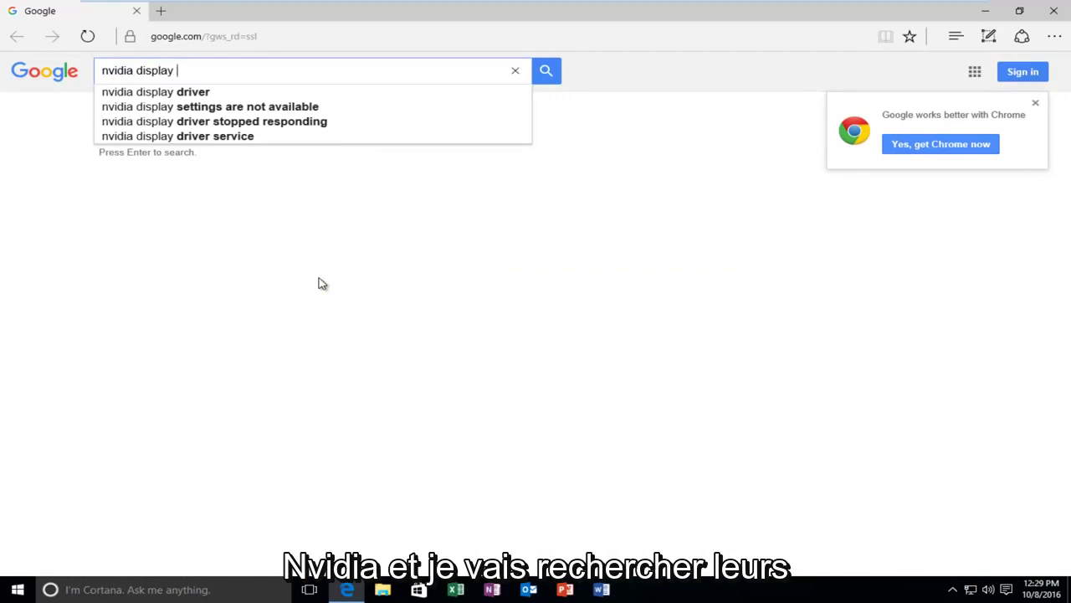
{"action": "type", "text": "driver"}
{"action": "key", "text": "Return"}
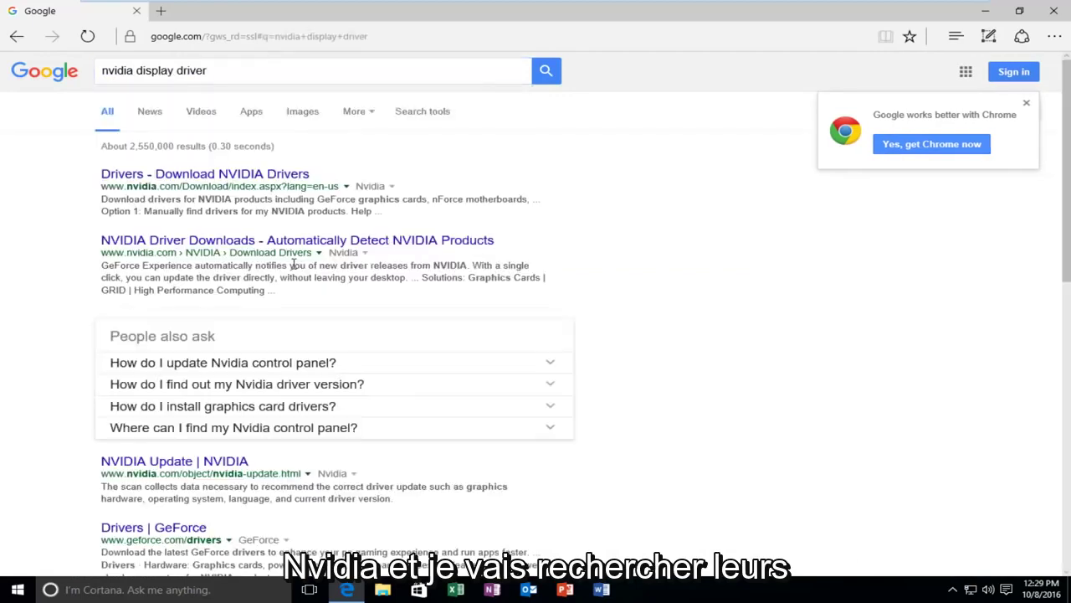
Open NVIDIA's driver download page and start the automatic scan for graphics drivers under Option 2
{"action": "left_click", "coordinate": [138, 178]}
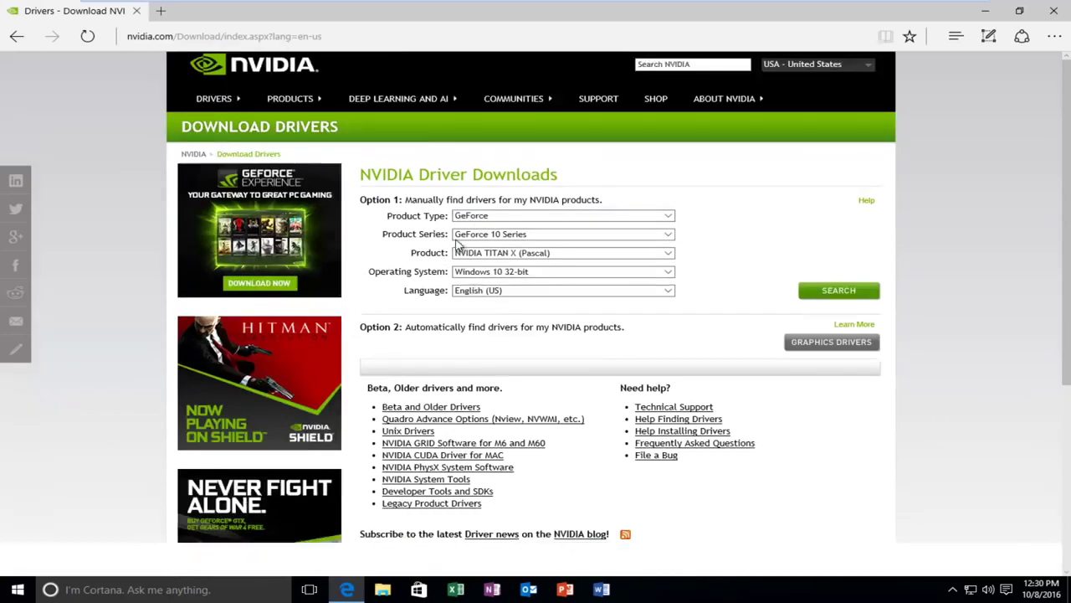
{"action": "scroll", "coordinate": [458, 242], "scroll_direction": "down", "scroll_amount": 3}
{"action": "scroll", "coordinate": [459, 242], "scroll_direction": "up", "scroll_amount": 2}
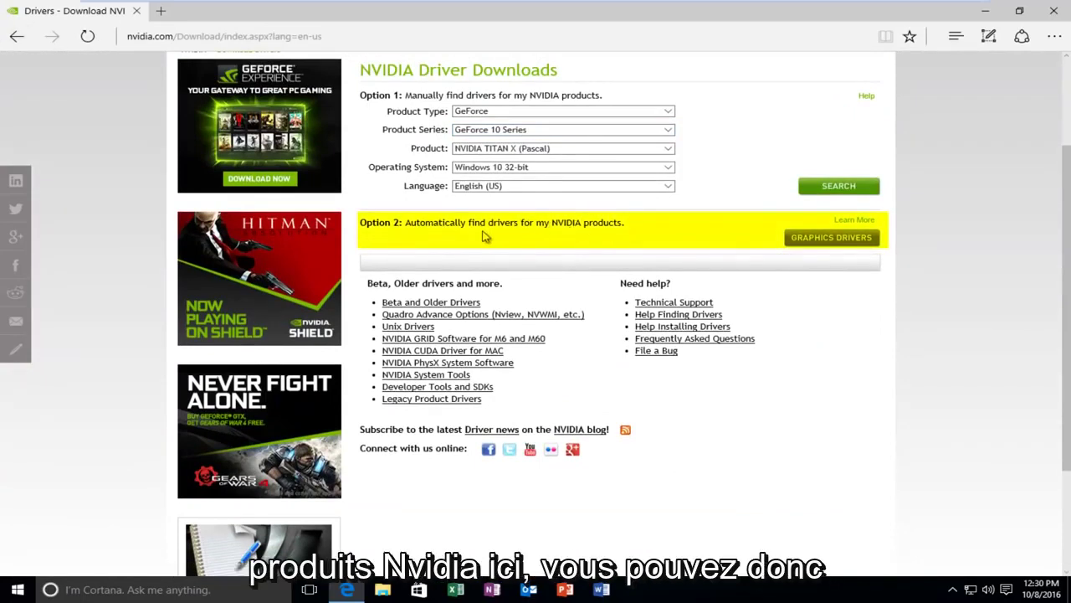
{"action": "left_click", "coordinate": [817, 240]}
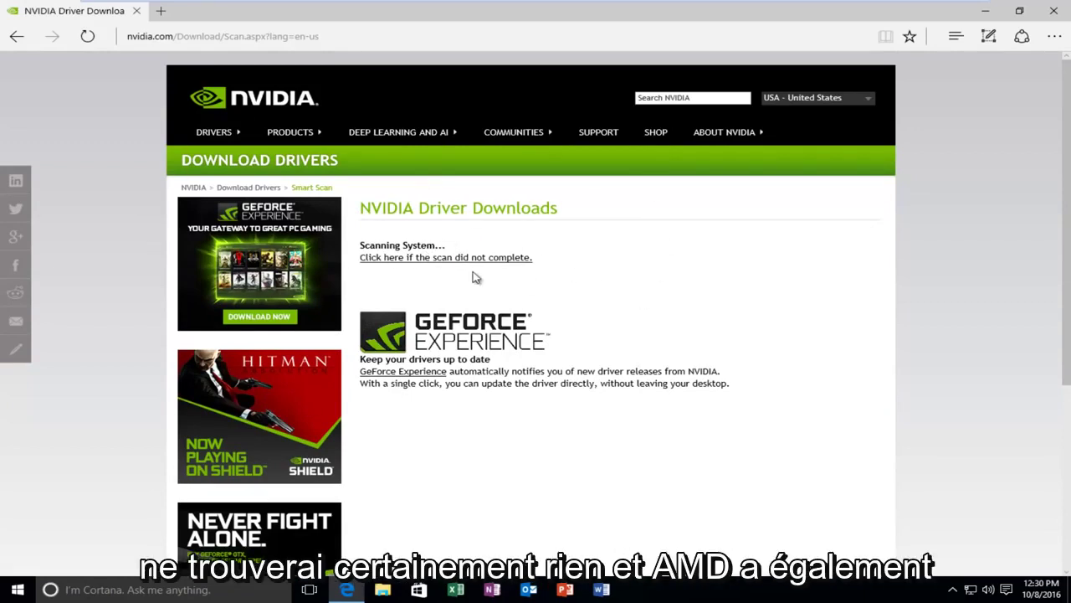
Search the web for "amd driver download" in place of the current NVIDIA page address
{"action": "left_click", "coordinate": [192, 35]}
{"action": "key", "text": "BackSpace"}
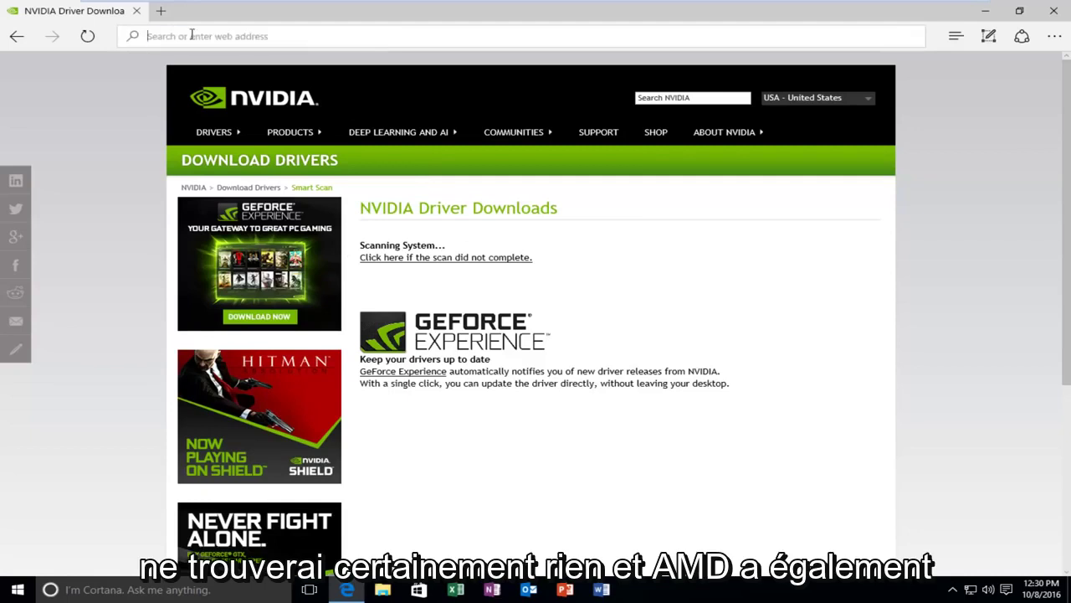
{"action": "type", "text": "amd driver"}
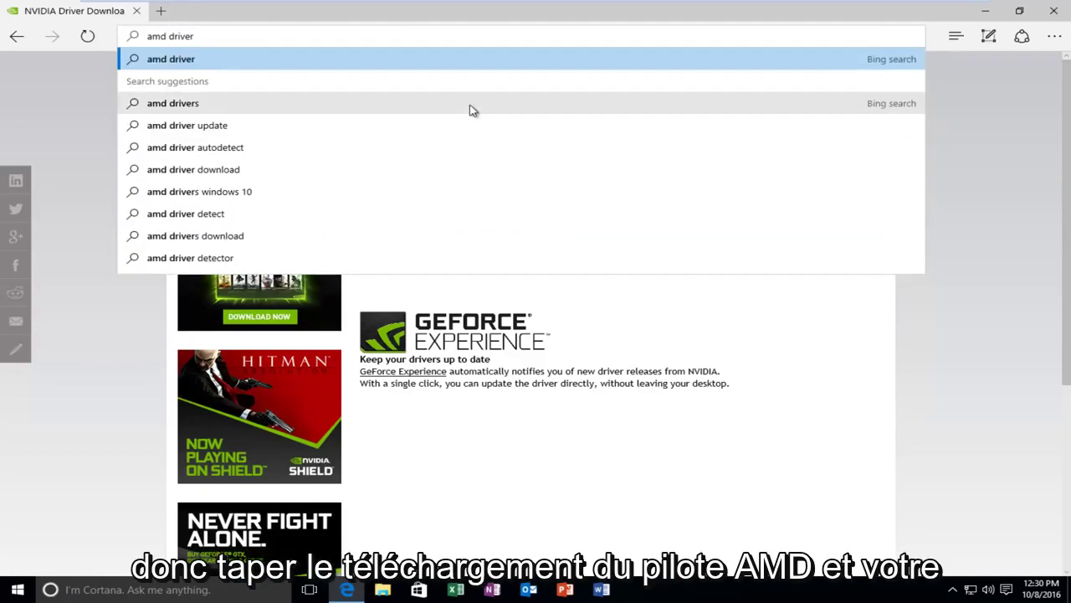
{"action": "type", "text": " download"}
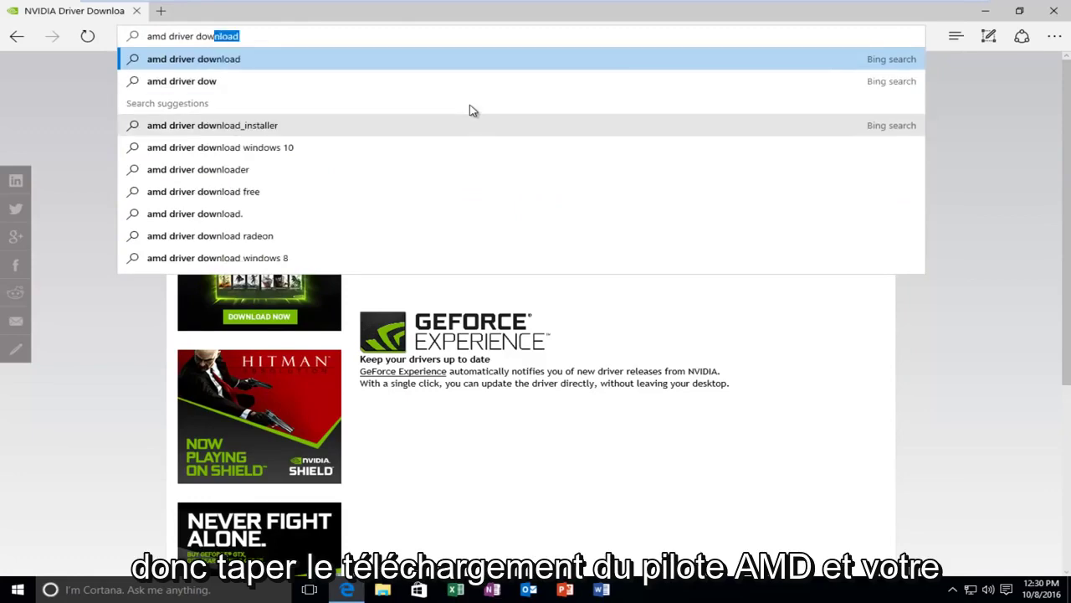
{"action": "key", "text": "Return"}
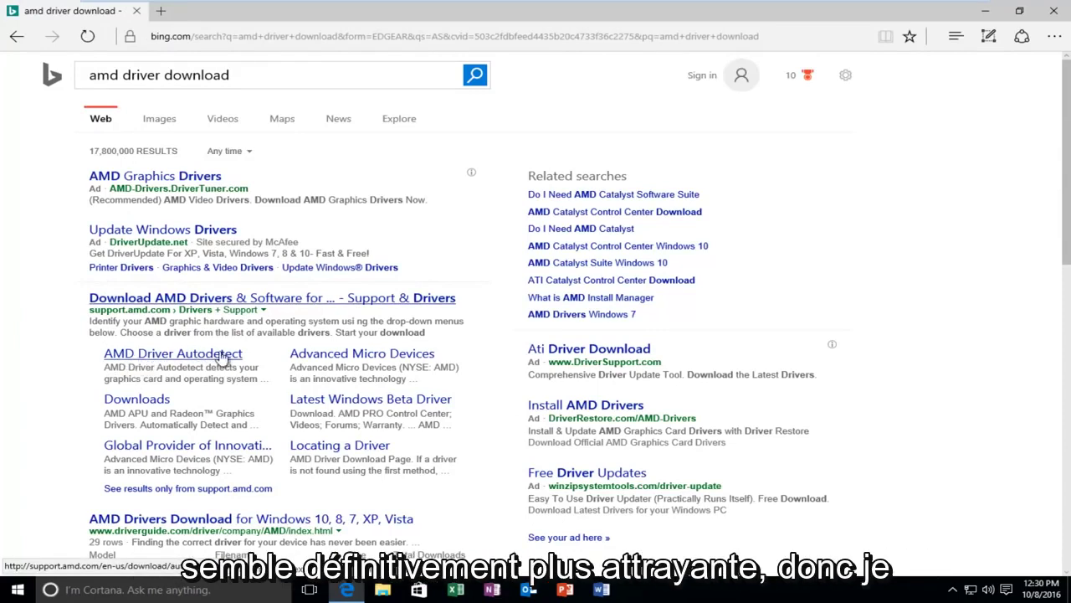
Open the AMD Driver Autodetect page on AMD's support site and review the tool's description and download entry
{"action": "left_click", "coordinate": [167, 354]}
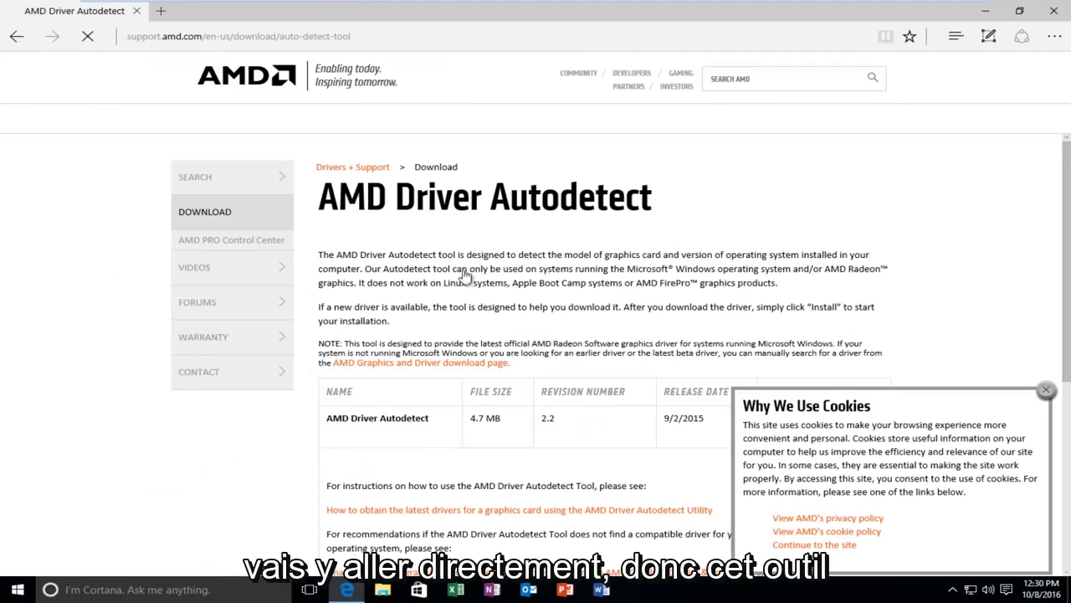
{"action": "scroll", "coordinate": [669, 335], "scroll_direction": "down", "scroll_amount": 1}
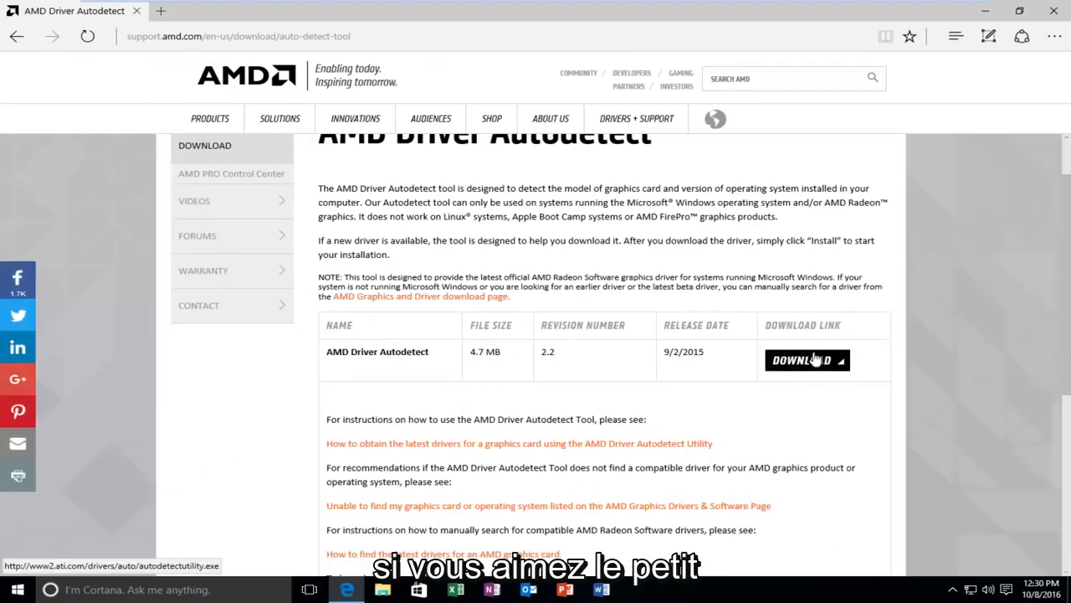
{"action": "scroll", "coordinate": [801, 368], "scroll_direction": "up", "scroll_amount": 1}
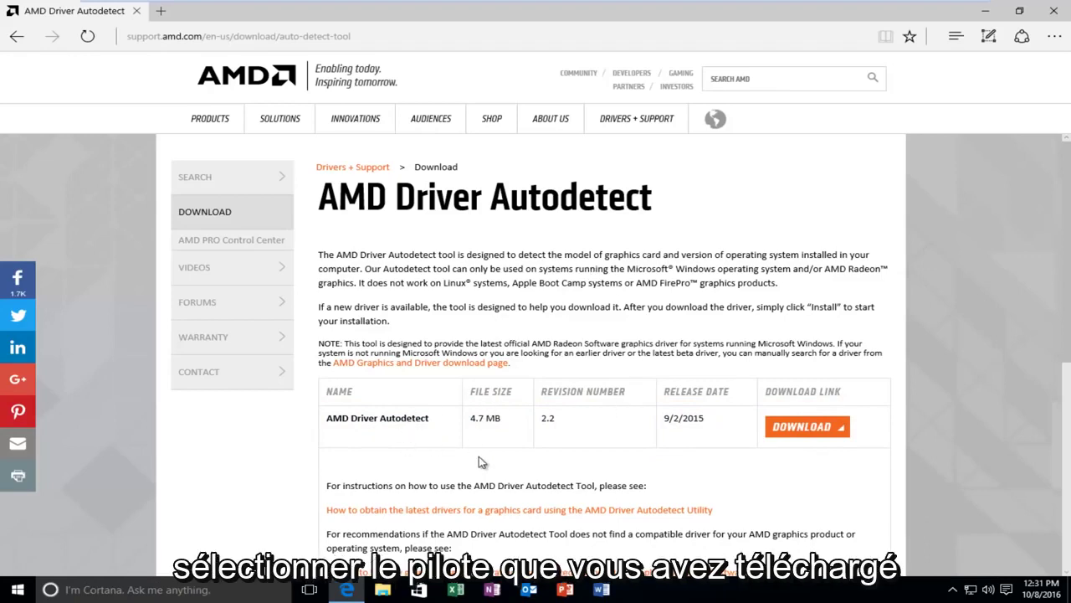
Close the browser, search Windows for "device manager", and open Device Manager in a maximized window
{"action": "left_click", "coordinate": [1054, 10]}
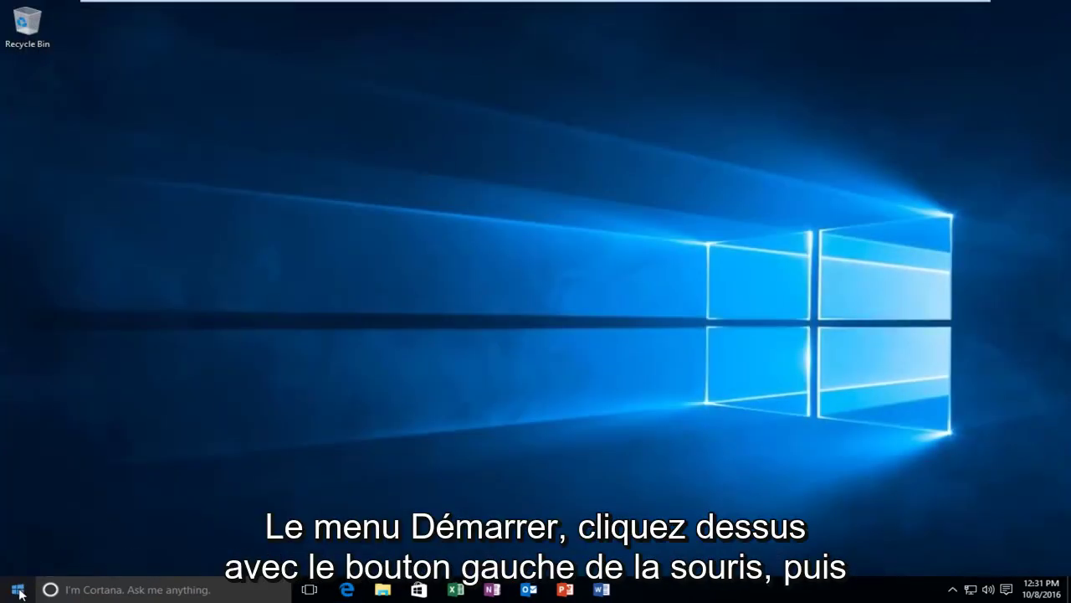
{"action": "left_click", "coordinate": [19, 590]}
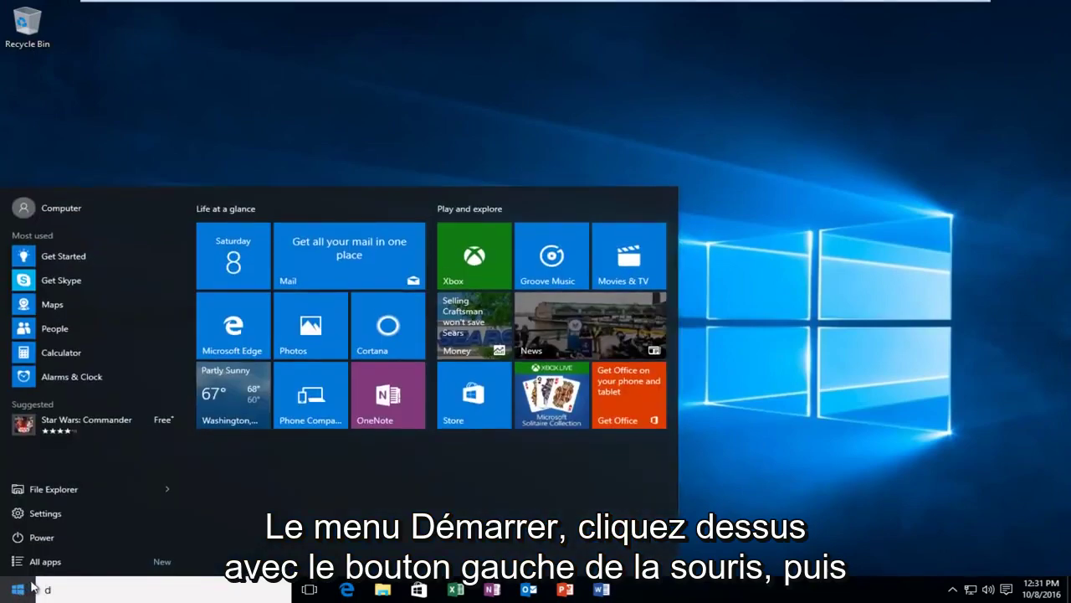
{"action": "type", "text": "device manager"}
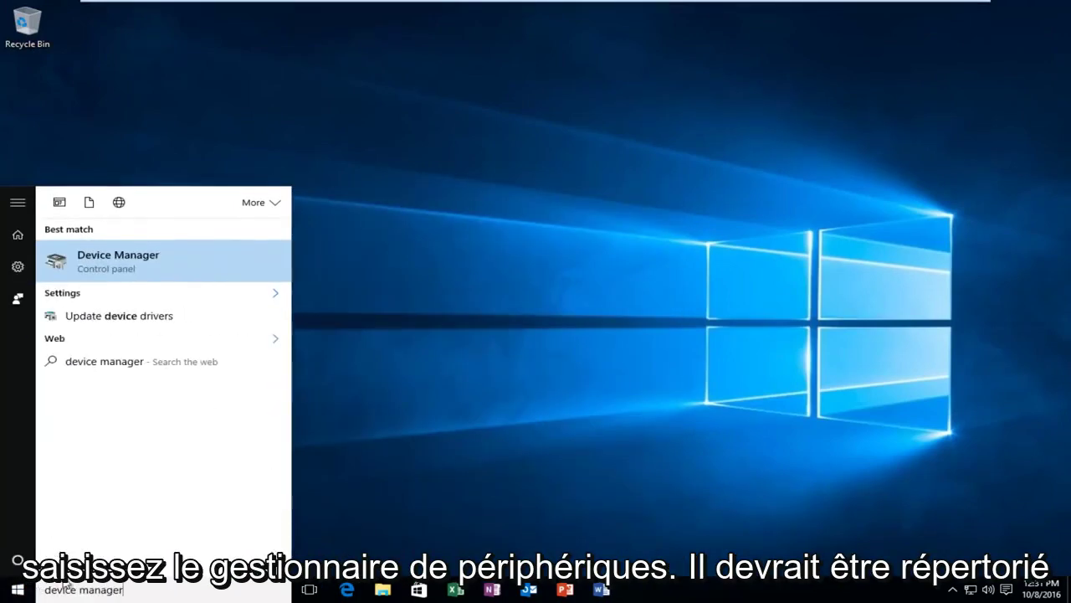
{"action": "left_click", "coordinate": [58, 265]}
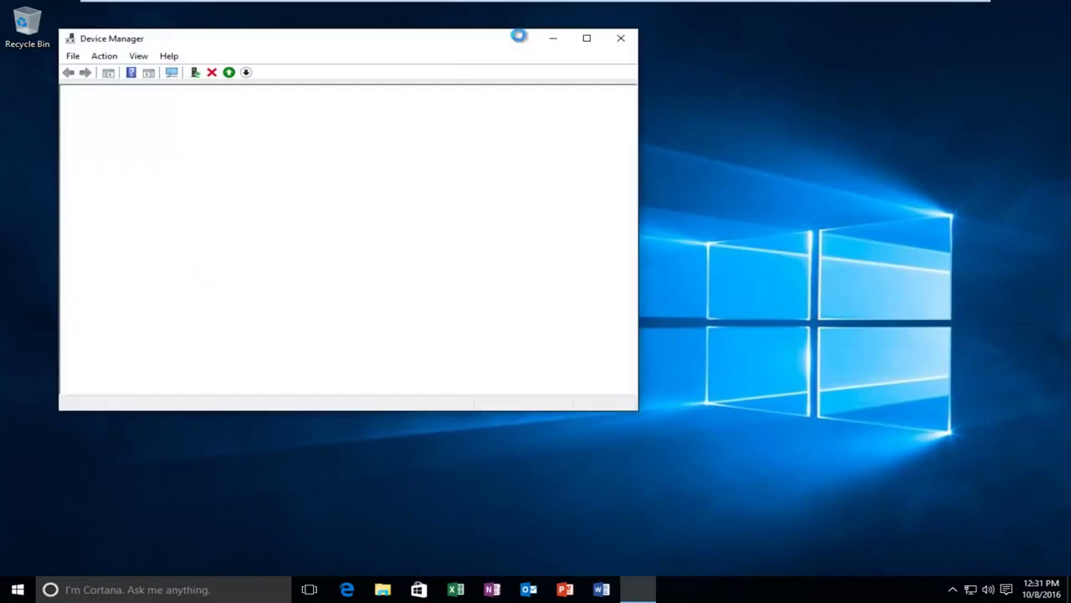
{"action": "left_click", "coordinate": [587, 39]}
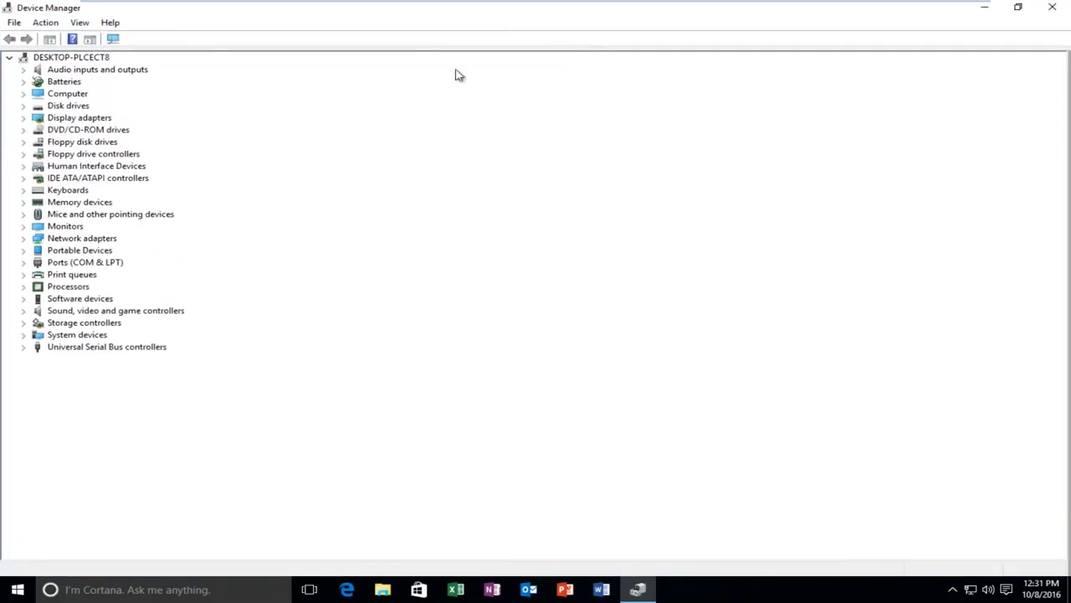
Expand the Display adapters category and open the properties of the VMware SVGA 3D adapter
{"action": "left_click", "coordinate": [23, 118]}
{"action": "left_click", "coordinate": [79, 132]}
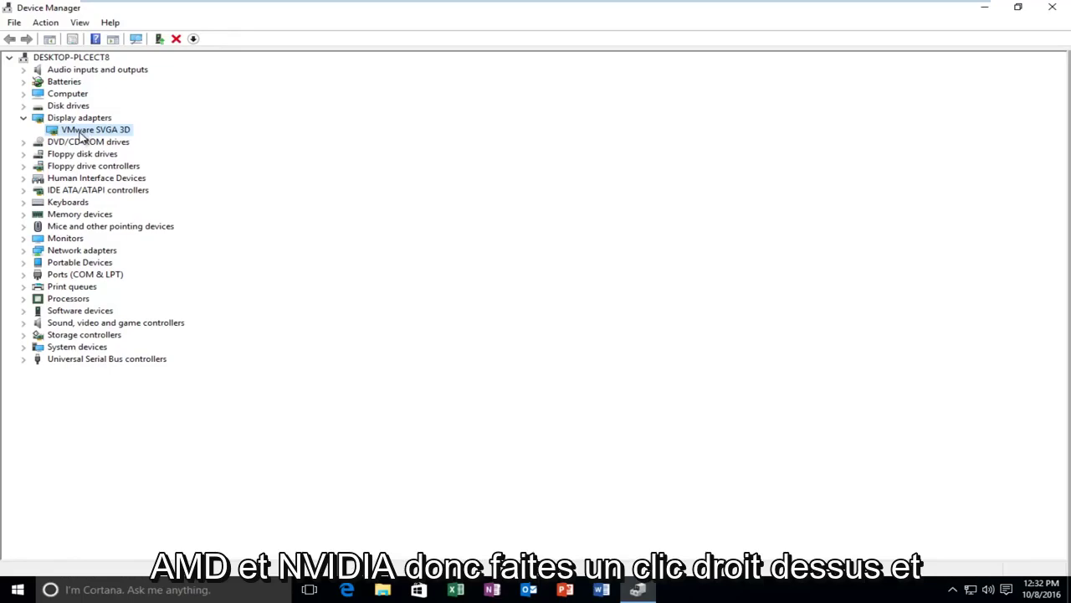
{"action": "right_click", "coordinate": [77, 136]}
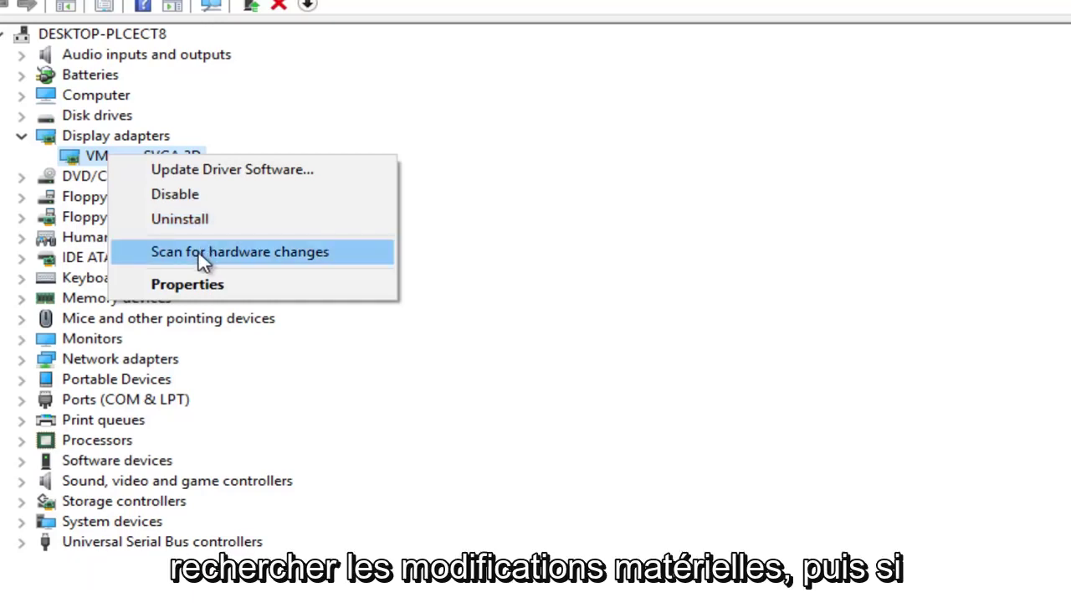
{"action": "left_click", "coordinate": [177, 289]}
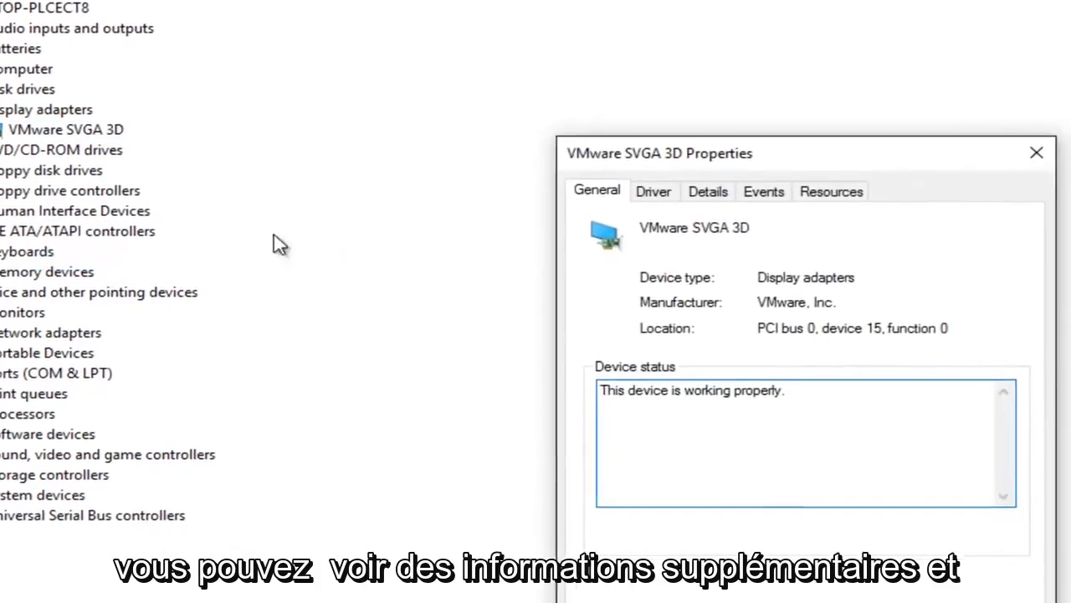
Review the driver information, device details and general status in the VMware SVGA 3D properties
{"action": "left_click", "coordinate": [484, 135]}
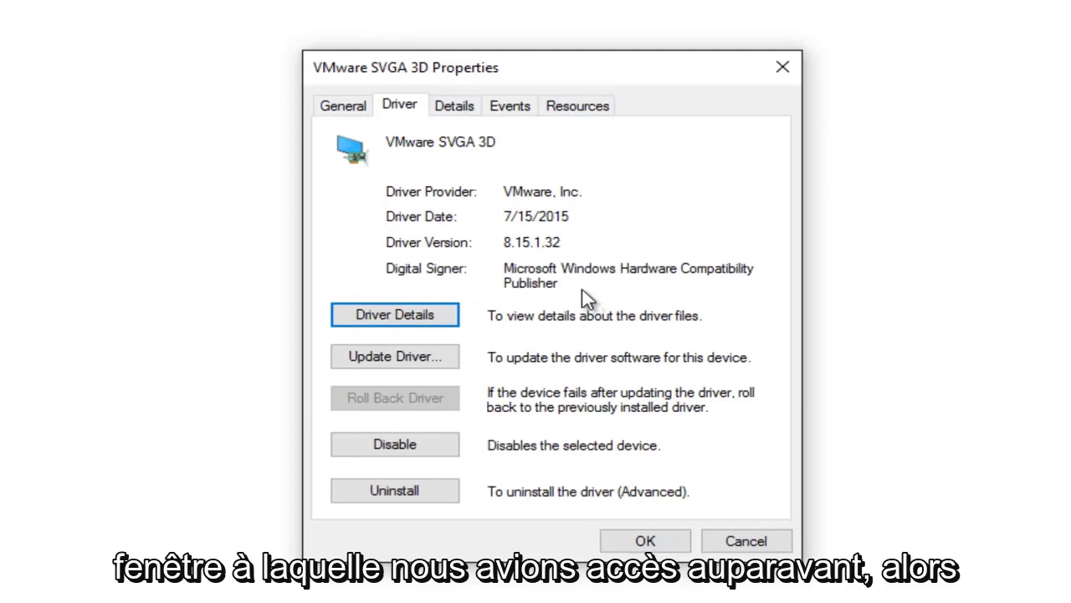
{"action": "left_click", "coordinate": [456, 106]}
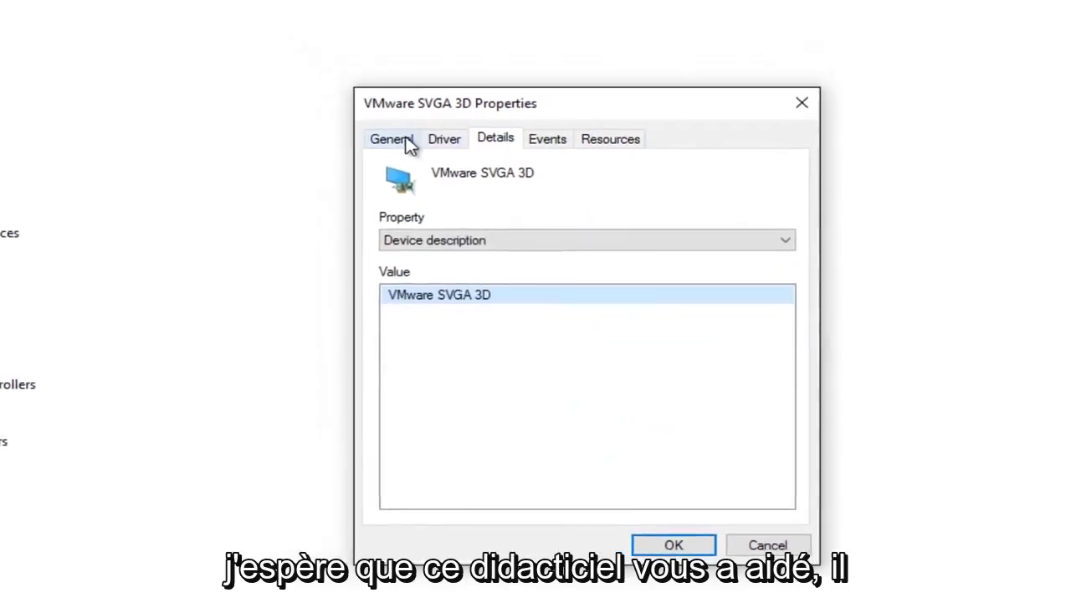
{"action": "left_click", "coordinate": [378, 121]}
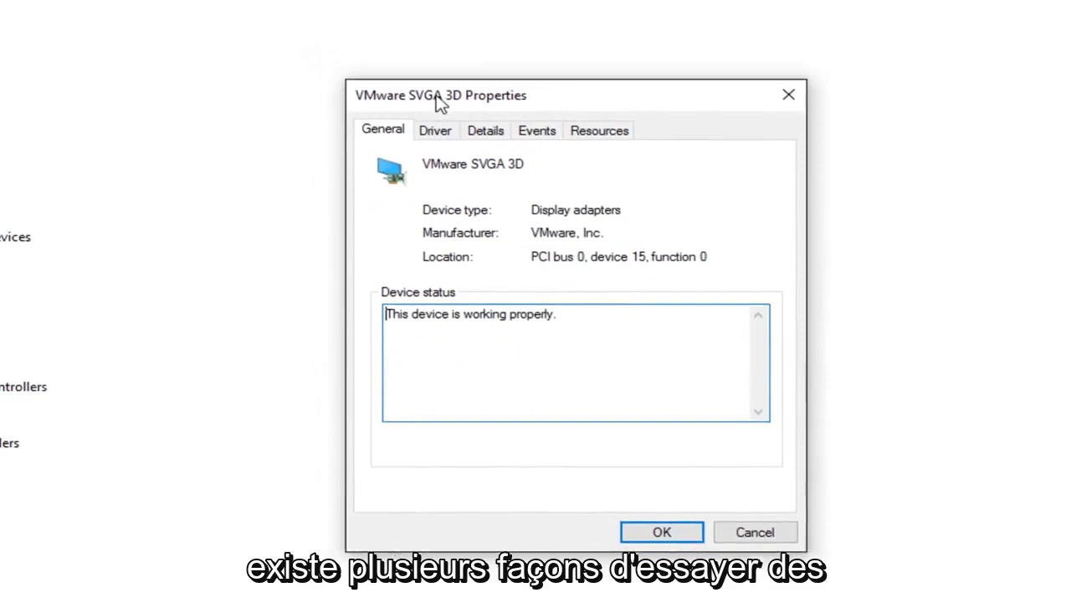
{"action": "left_click_drag", "start_coordinate": [441, 100], "coordinate": [344, 63]}
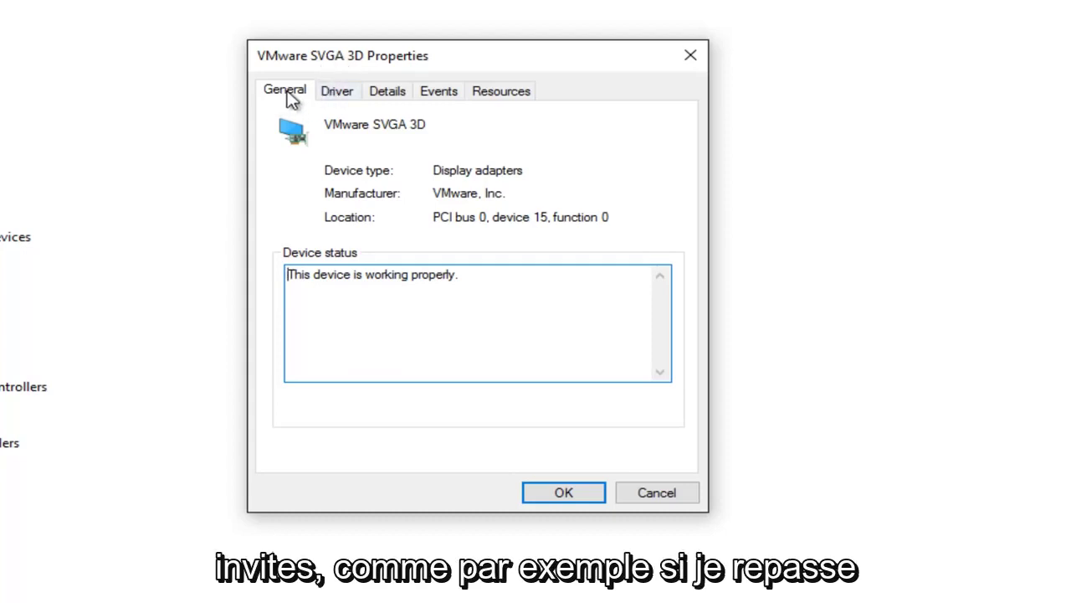
Start the driver software update for the VMware SVGA 3D adapter from its driver properties
{"action": "left_click", "coordinate": [338, 94]}
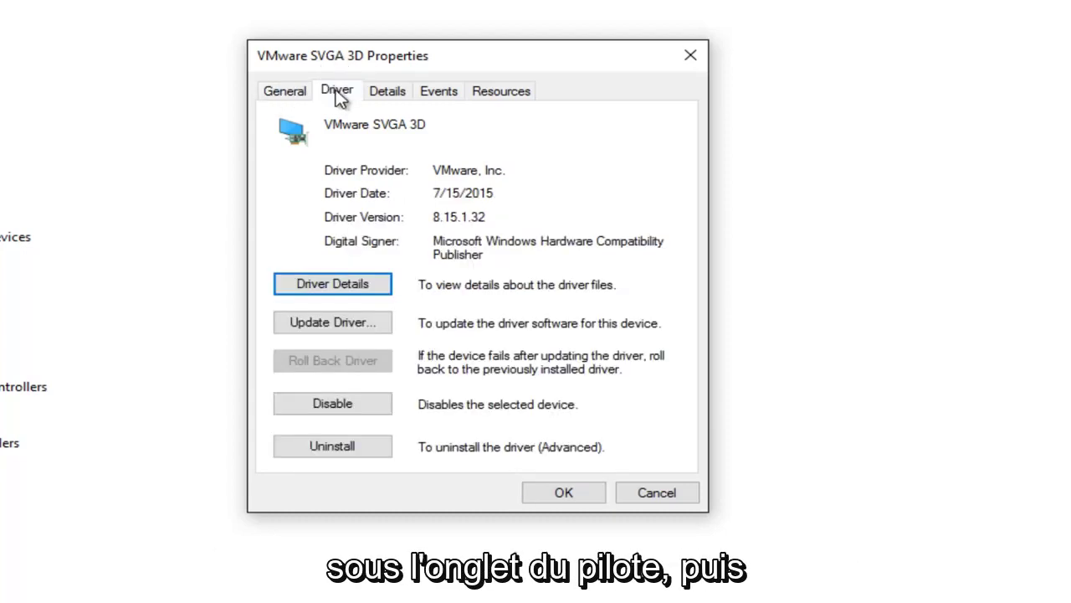
{"action": "left_click", "coordinate": [329, 333]}
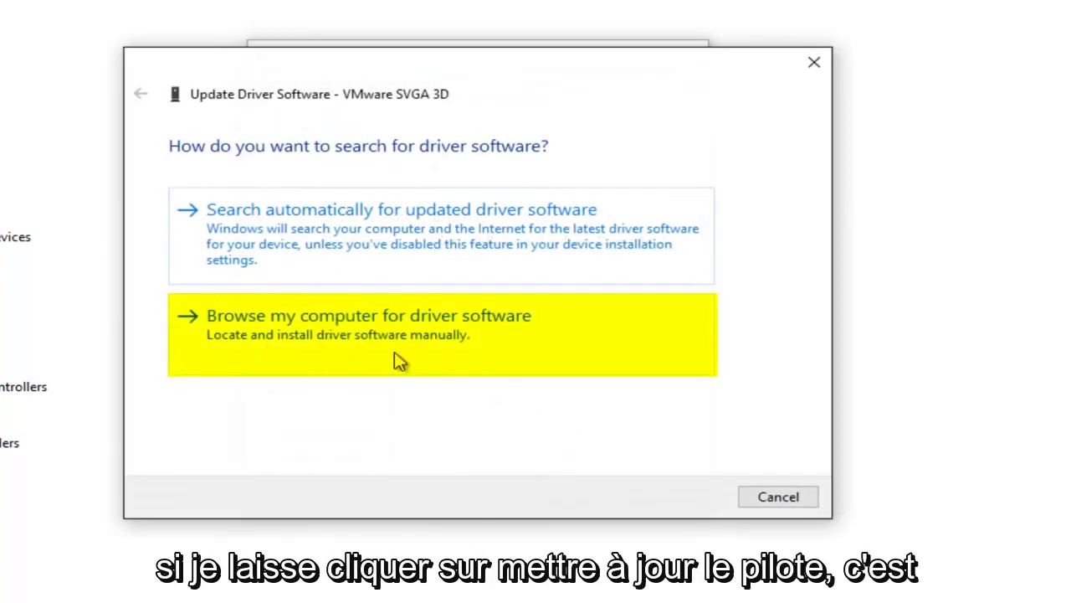